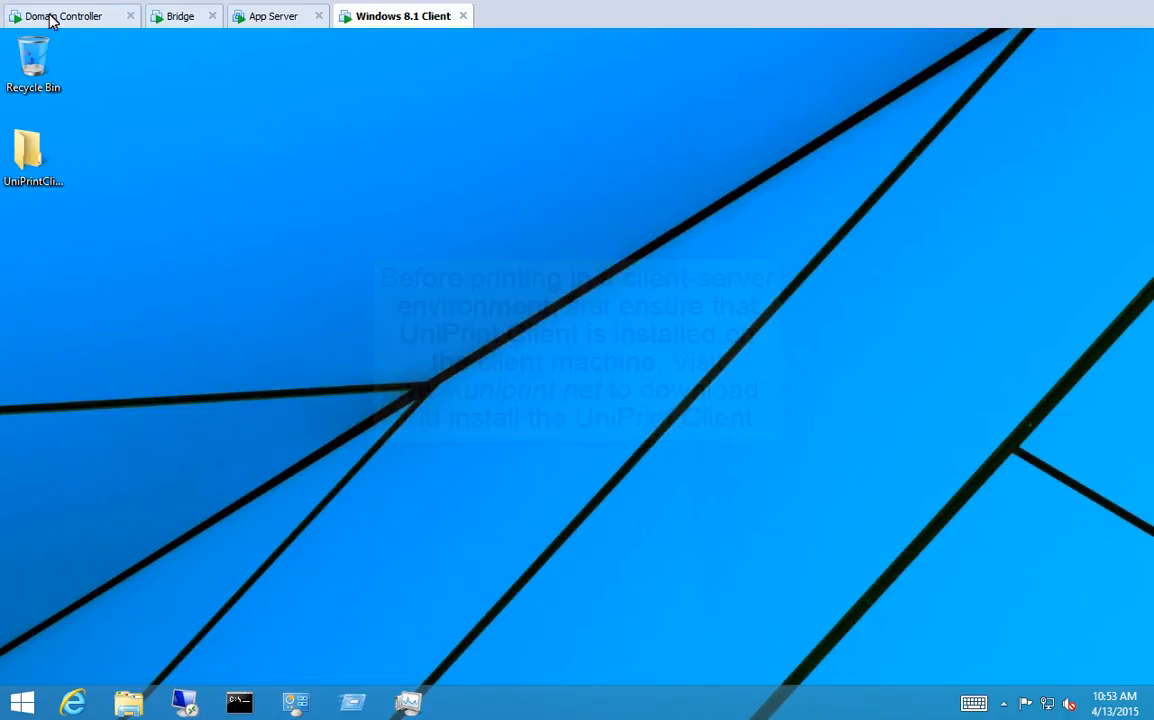
# - Connect to 172.30.136.117 over Remote Desktop and open the Lorem Ipsum document there
pyautogui.doubleClick(185, 702)
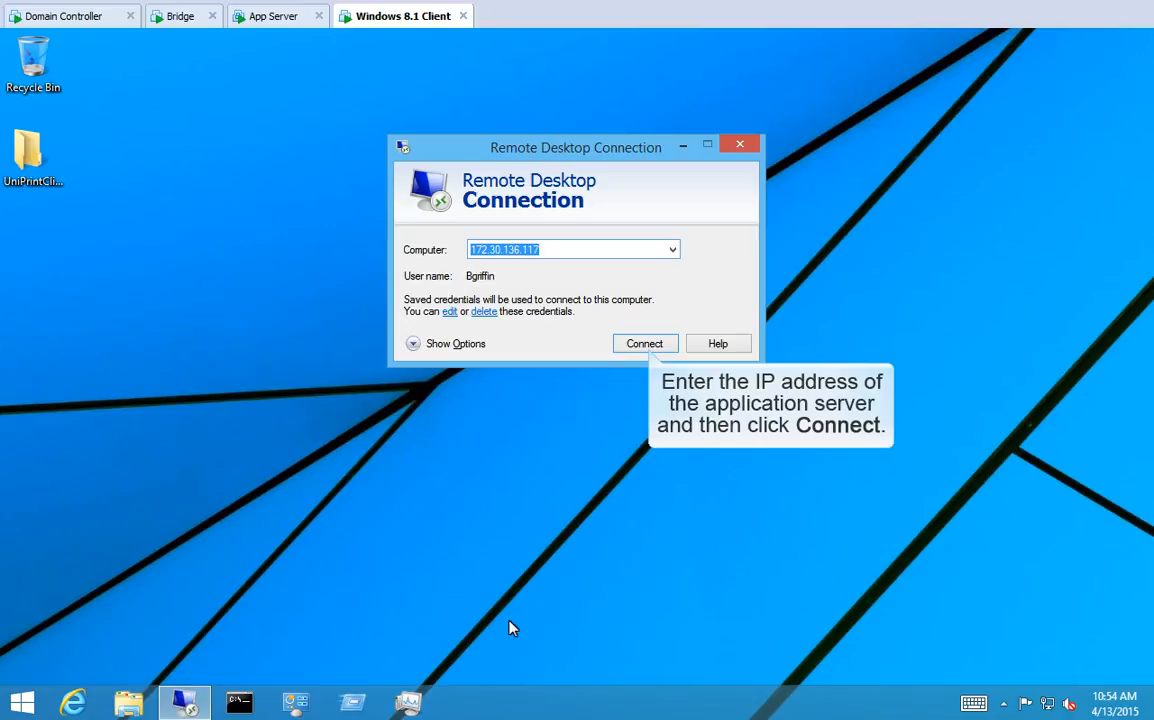
pyautogui.click(647, 343)
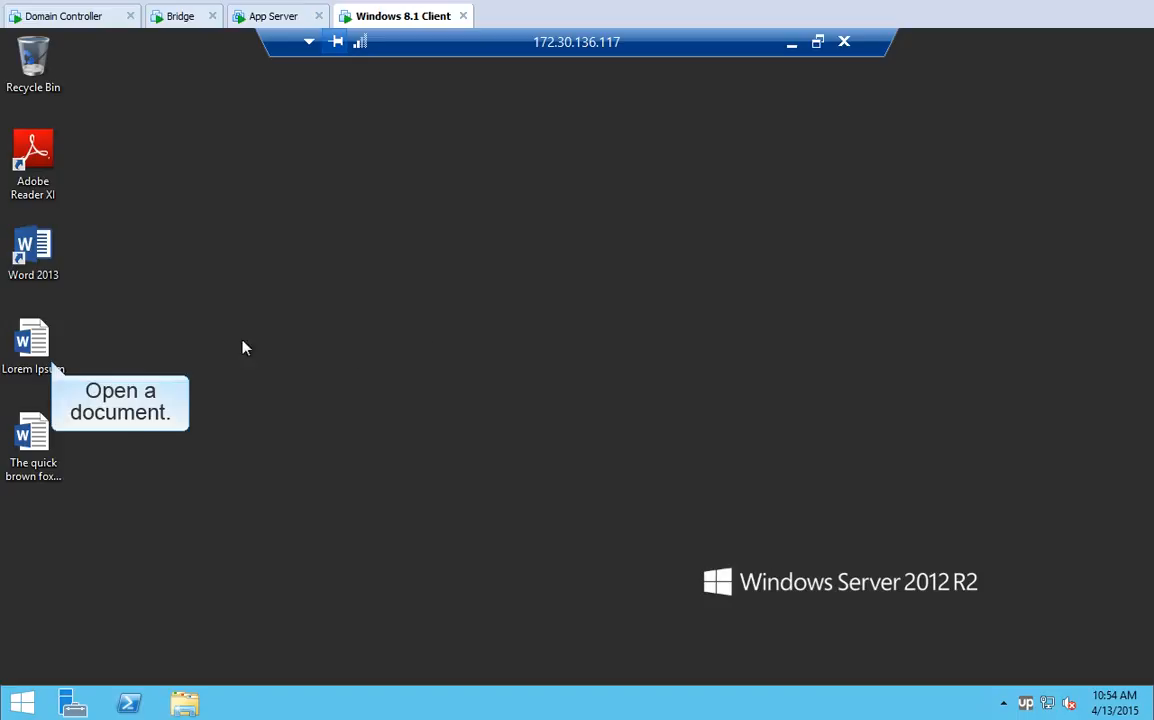
pyautogui.doubleClick(44, 349)
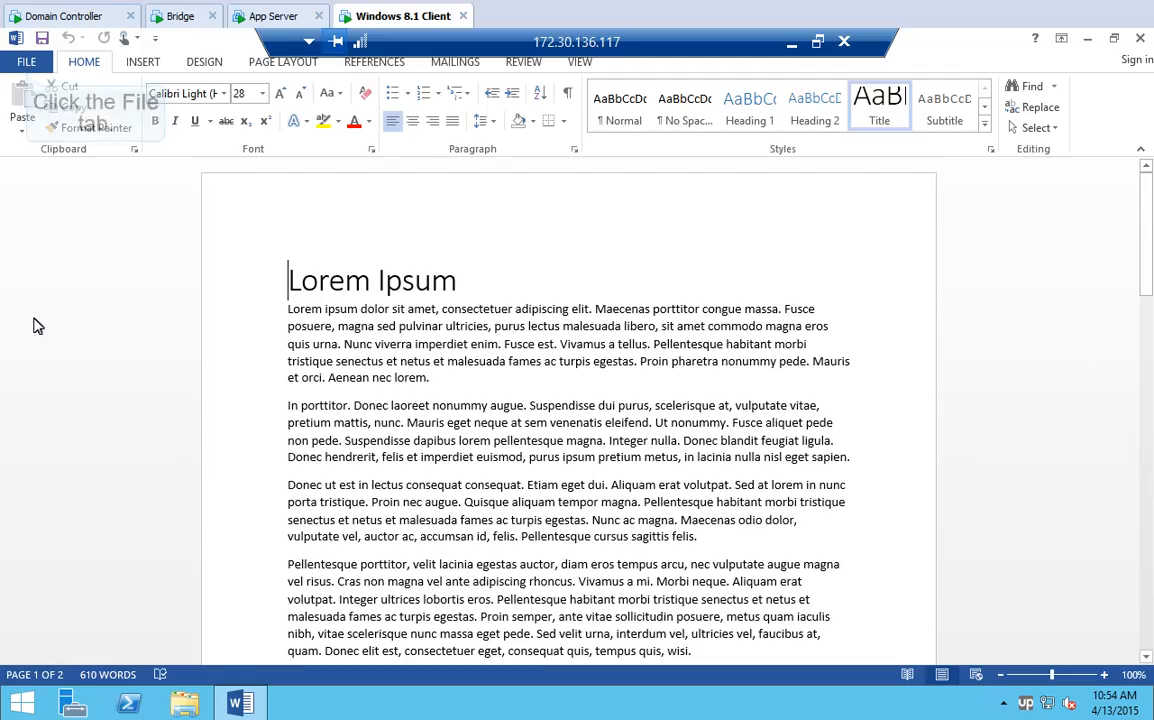
# - Set the UniPrint printer's paper size to Letter and print the Lorem Ipsum document
pyautogui.click(27, 63)
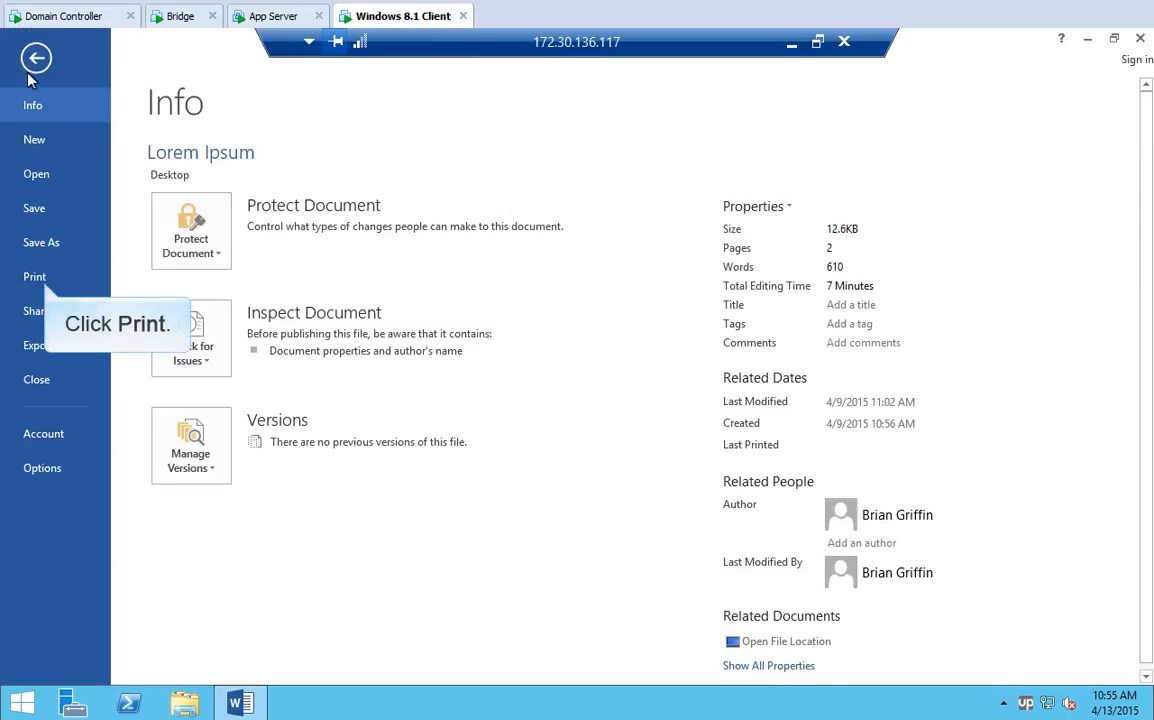
pyautogui.click(35, 278)
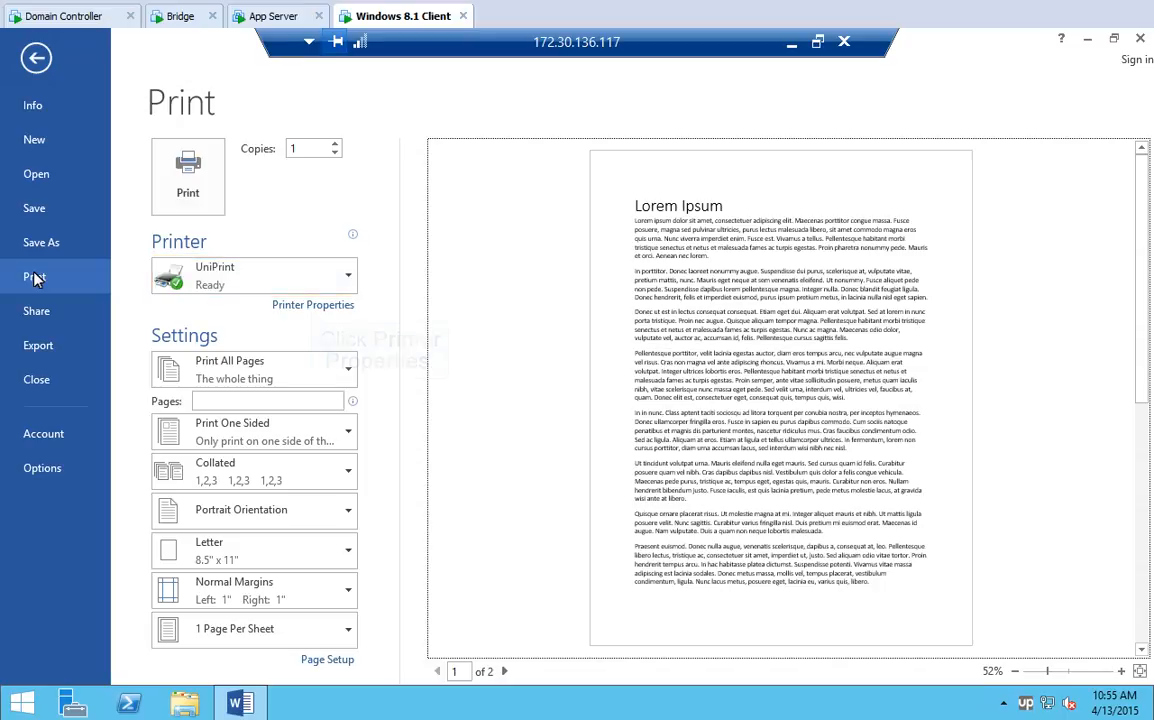
pyautogui.click(312, 305)
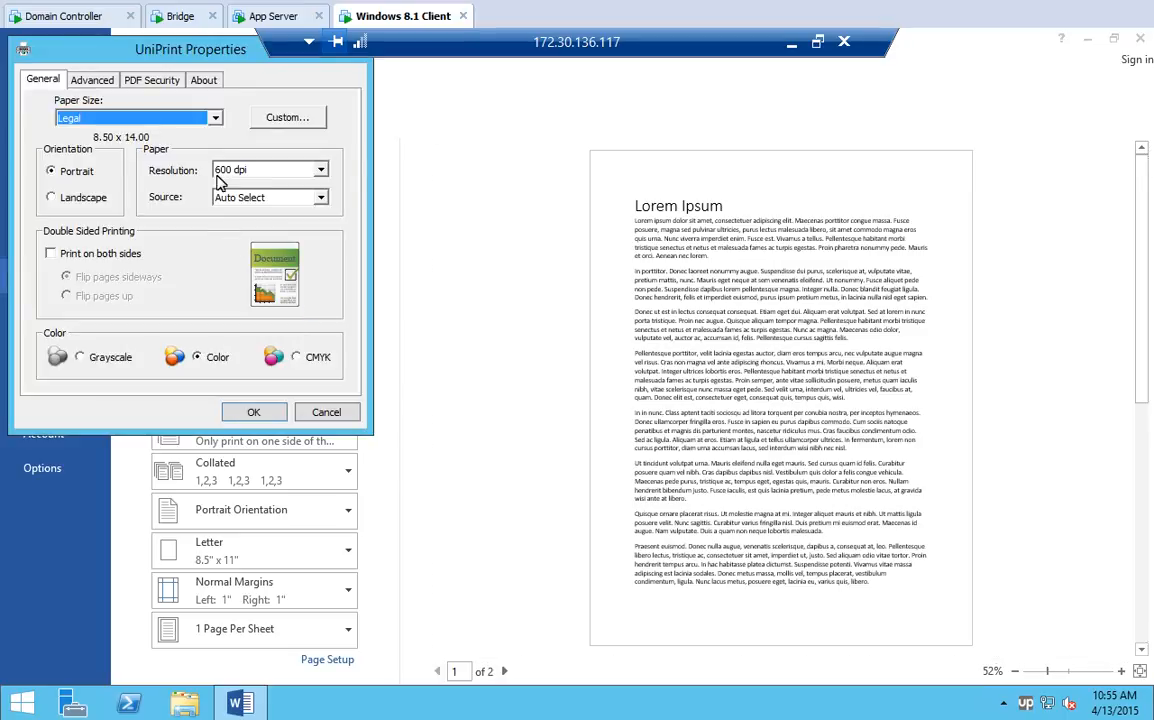
pyautogui.click(215, 118)
pyautogui.moveTo(215, 147); pyautogui.dragTo(212, 129)
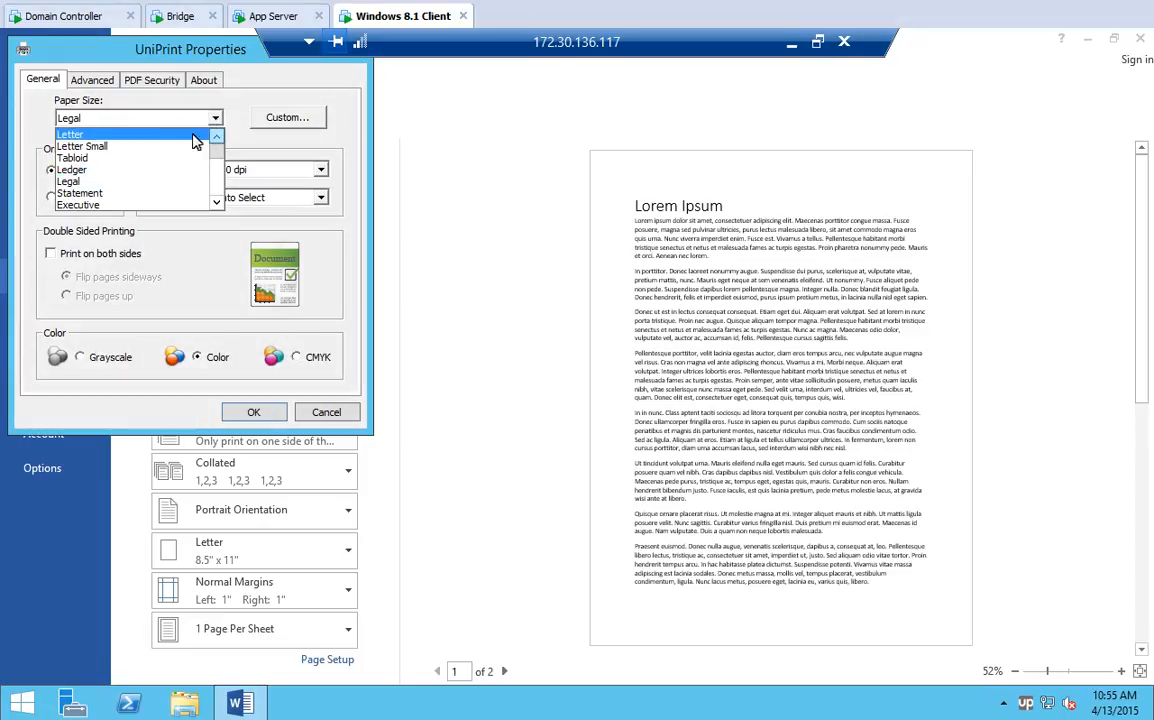
pyautogui.click(70, 137)
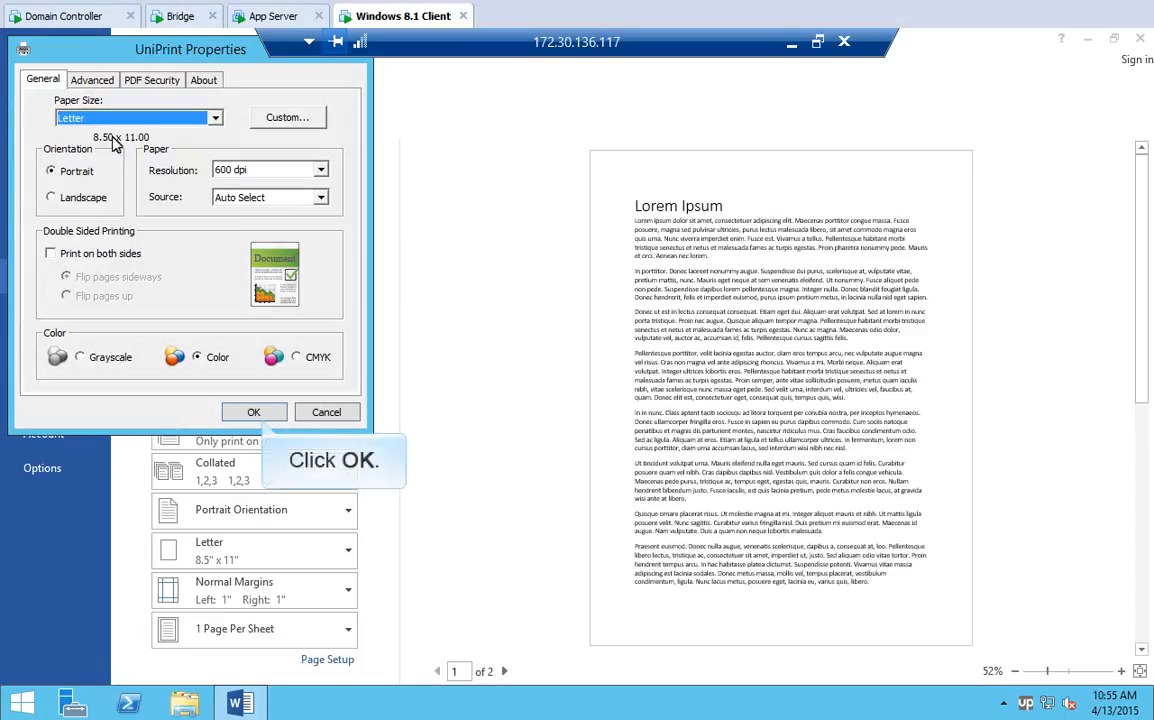
pyautogui.click(255, 412)
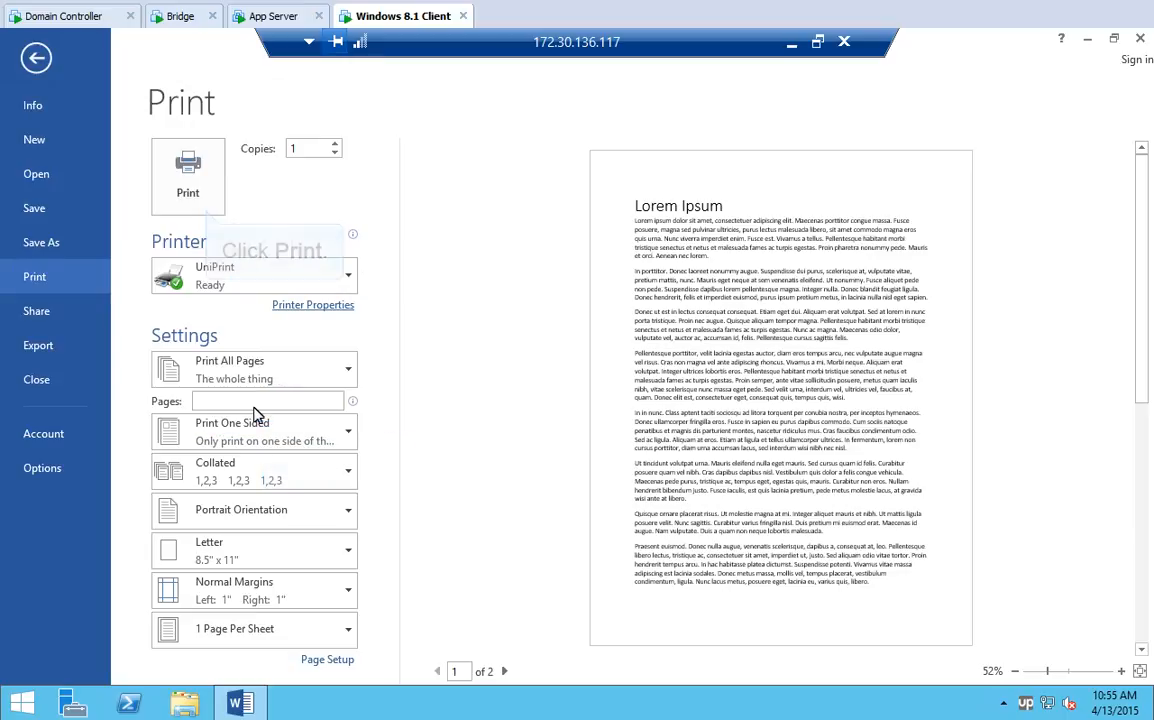
pyautogui.click(166, 165)
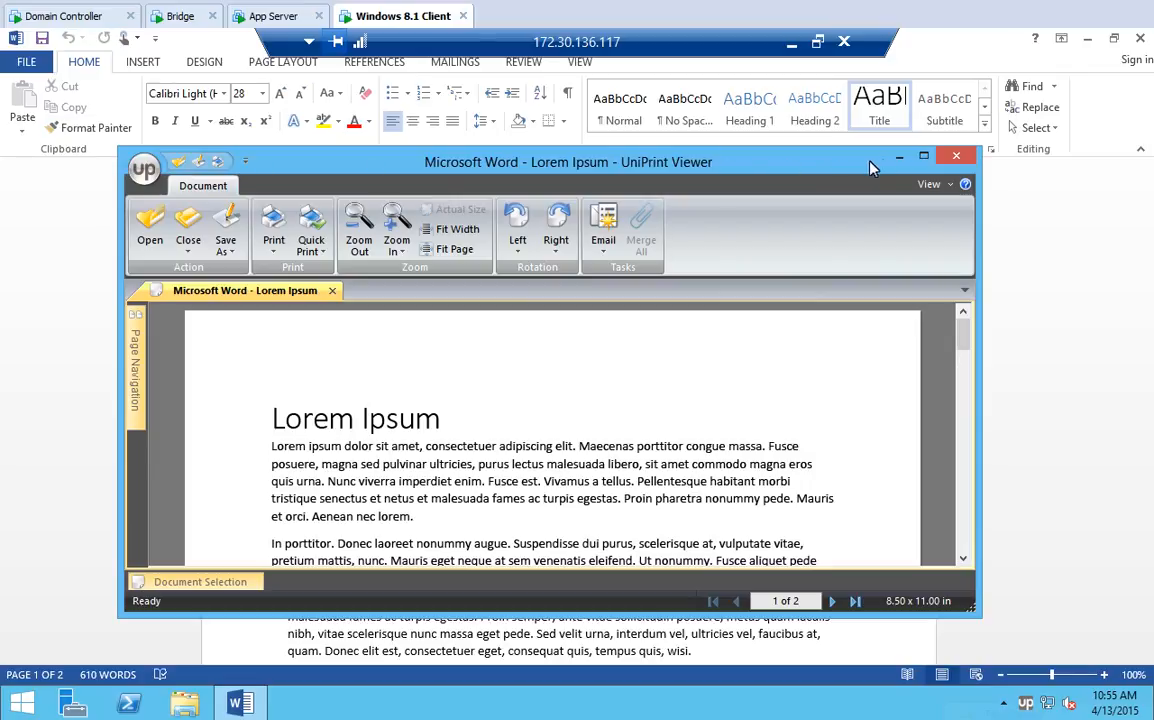
# - Close UniPrint Viewer after reviewing the 2-page Lorem Ipsum print job
pyautogui.click(958, 161)
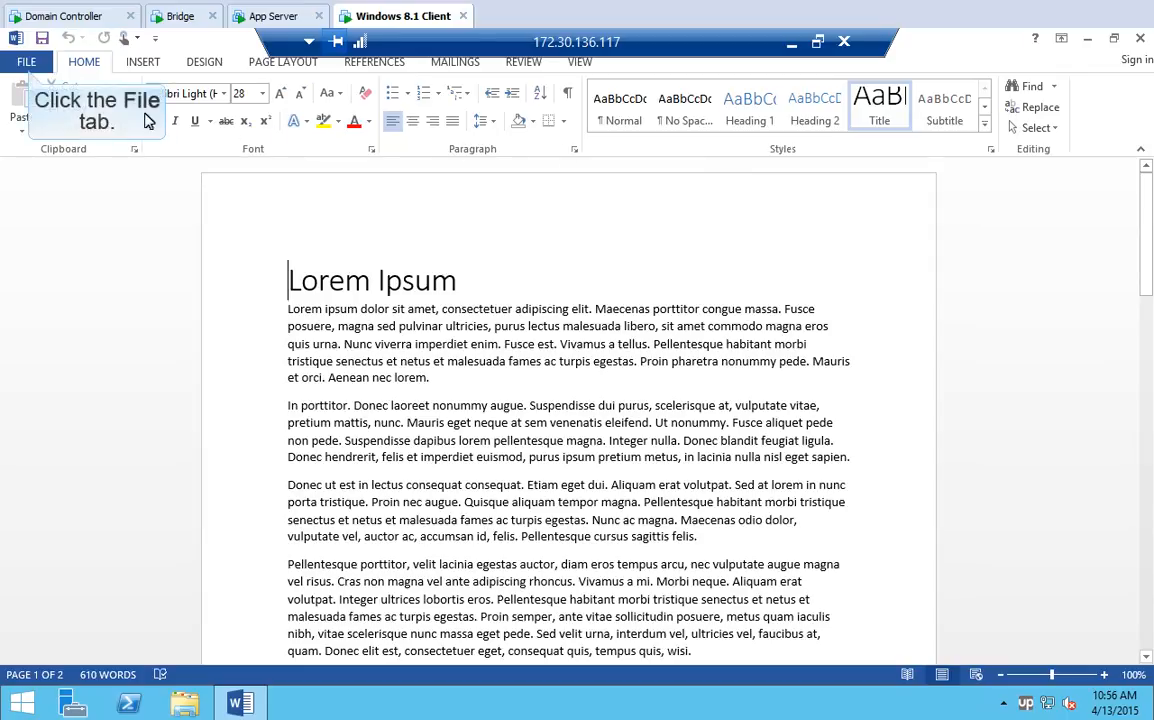
# - Choose UniPrint (Save PDF) as Word's printer and bring up its Printer Properties
pyautogui.click(26, 62)
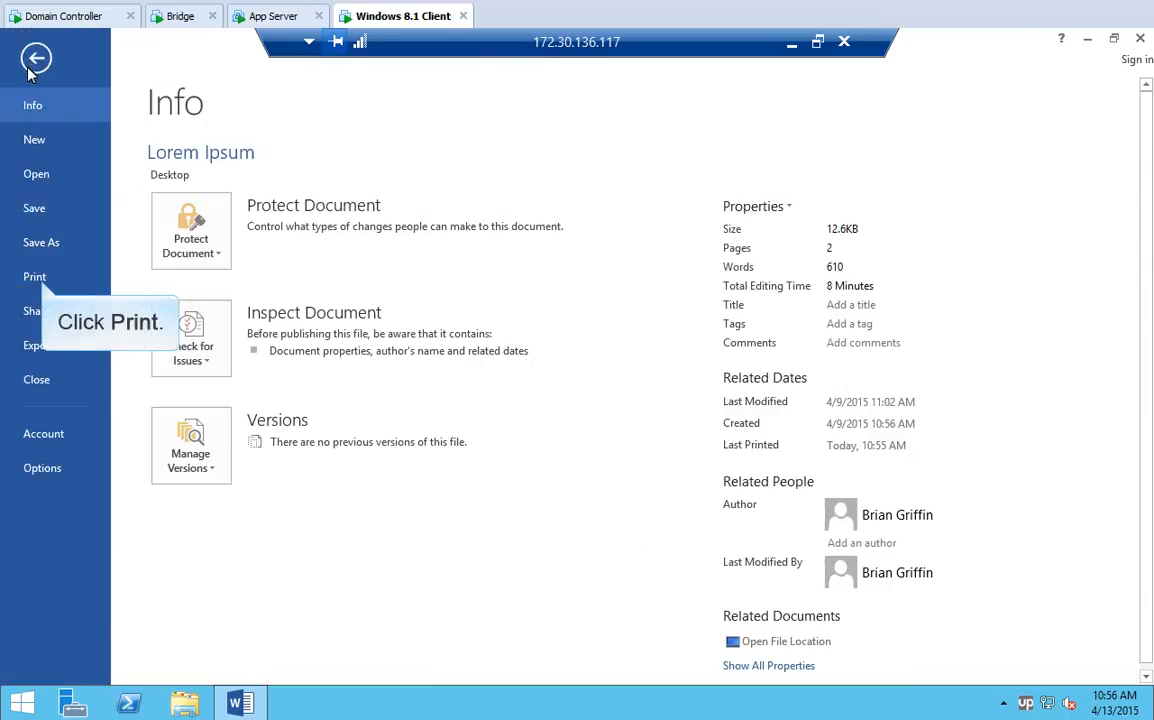
pyautogui.click(34, 276)
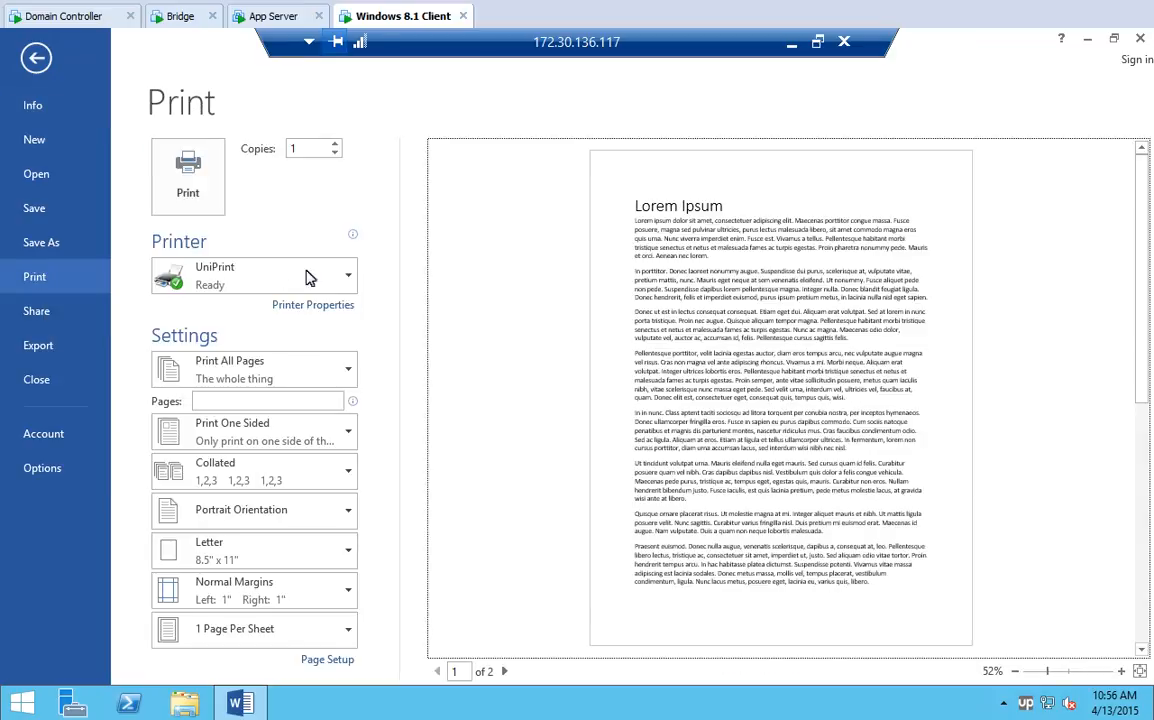
pyautogui.click(349, 277)
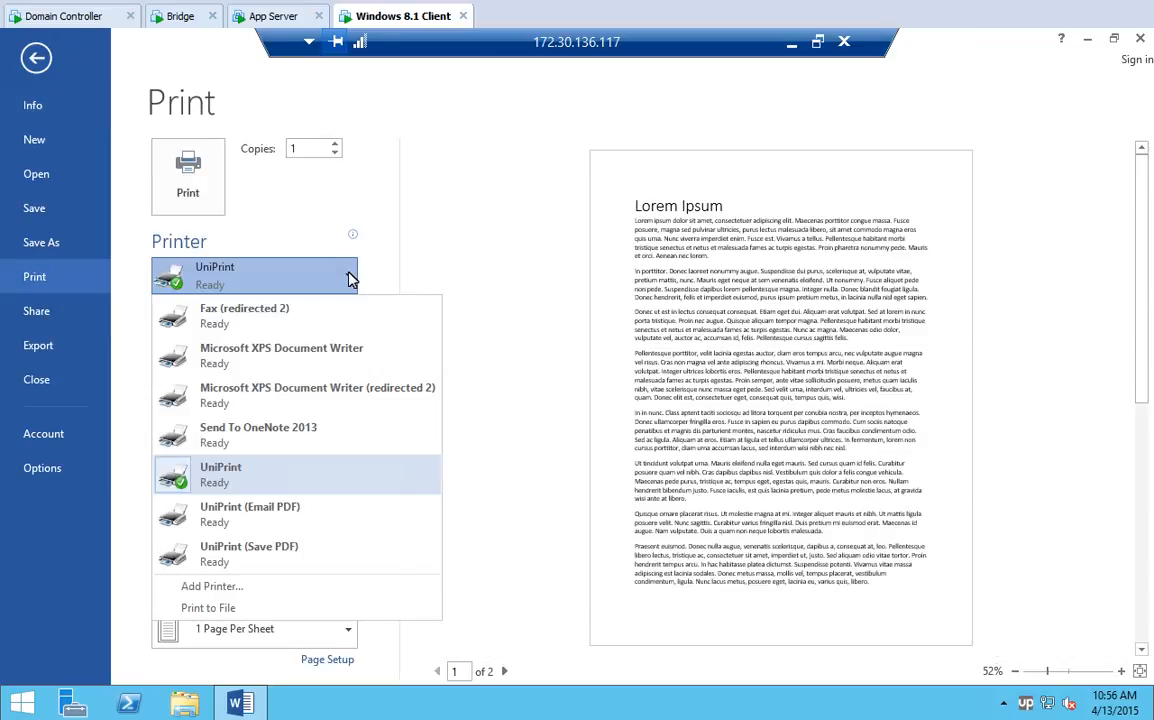
pyautogui.click(250, 547)
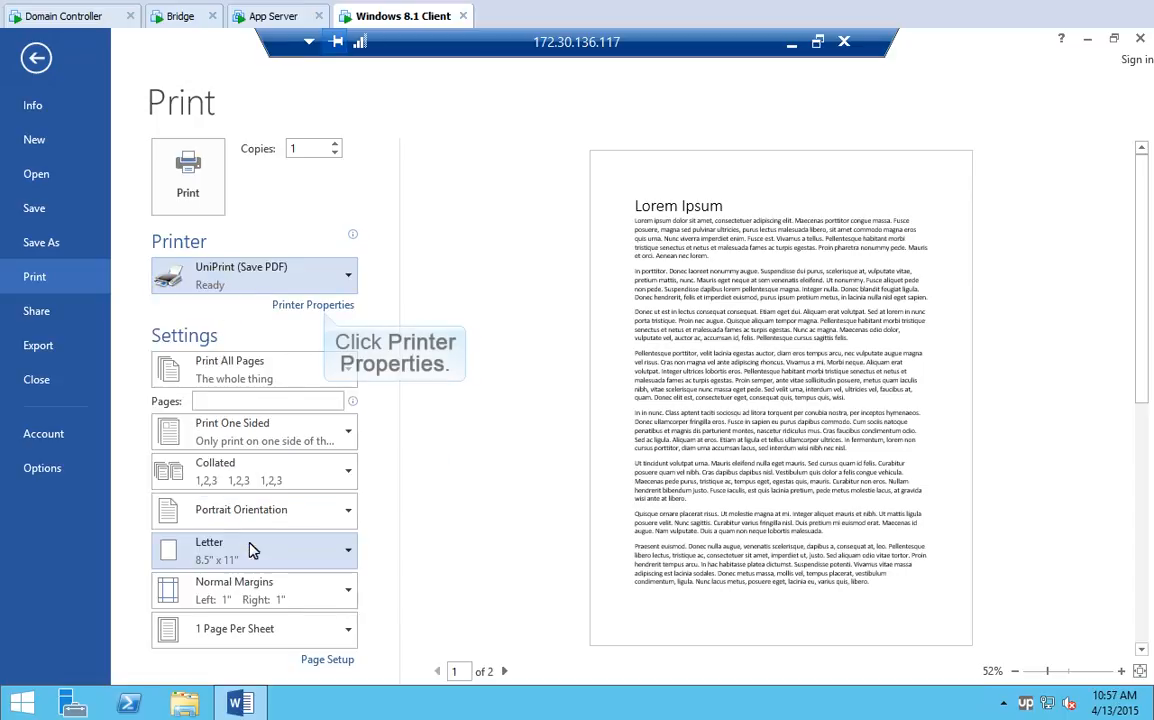
pyautogui.click(318, 305)
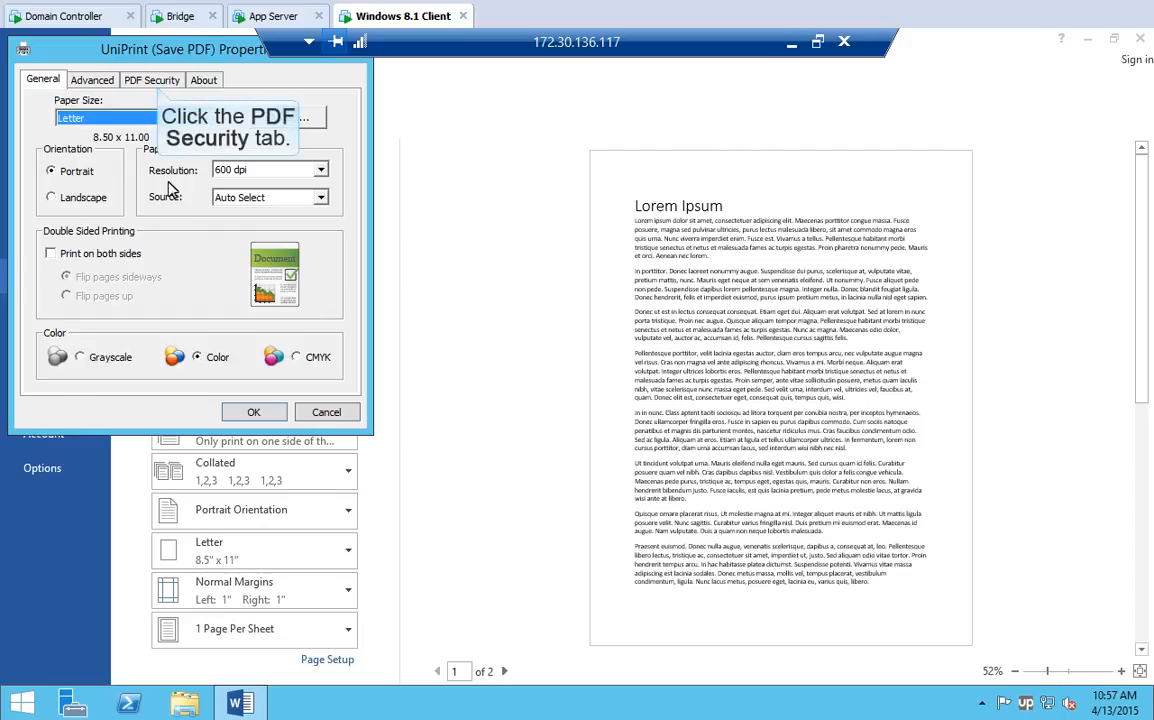
# - Turn on PDF encryption with remembered passwords, accepting the warning
pyautogui.click(156, 82)
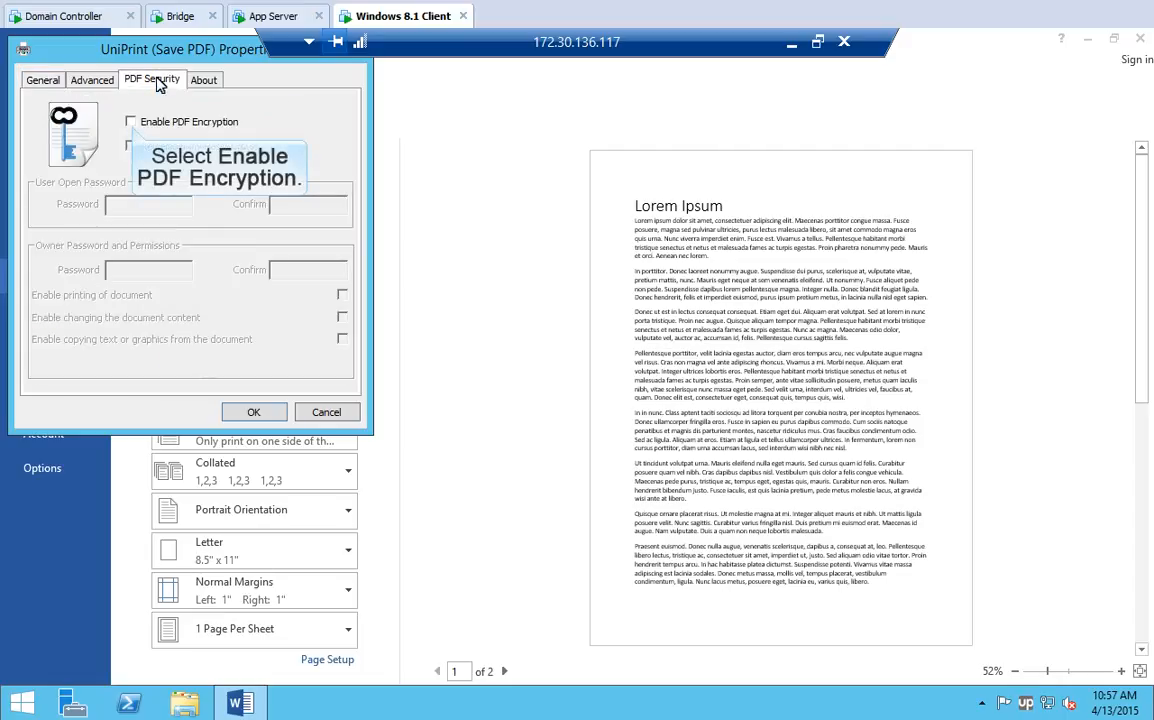
pyautogui.click(131, 122)
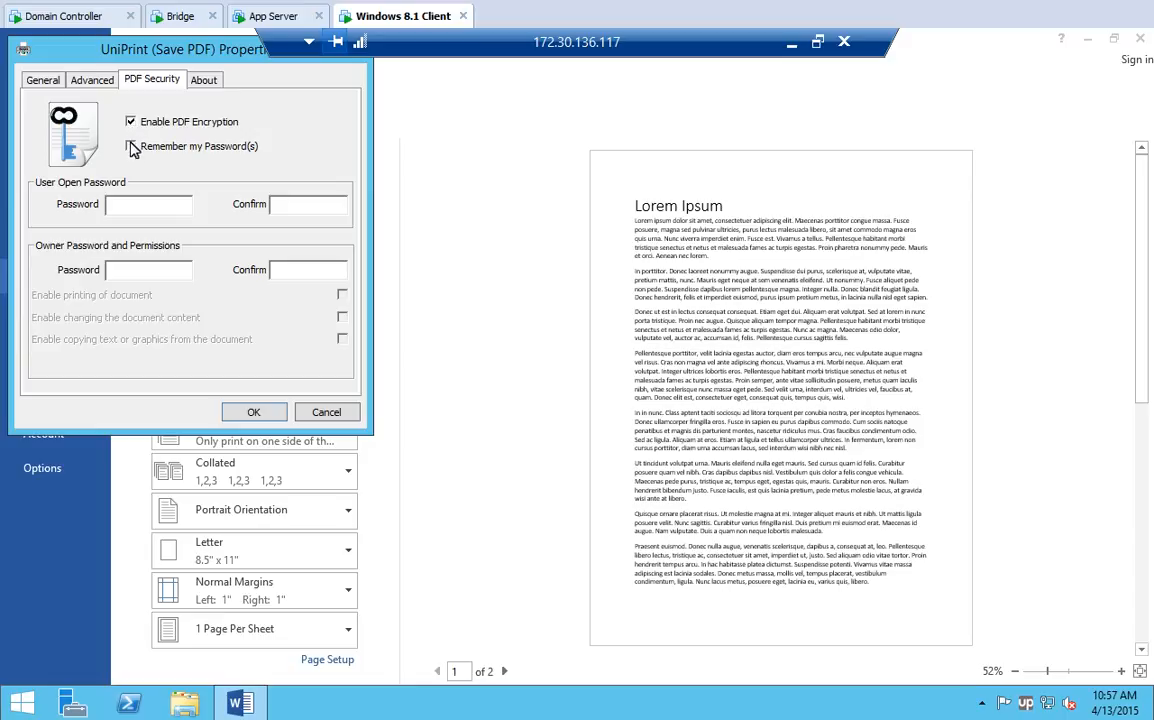
pyautogui.click(131, 147)
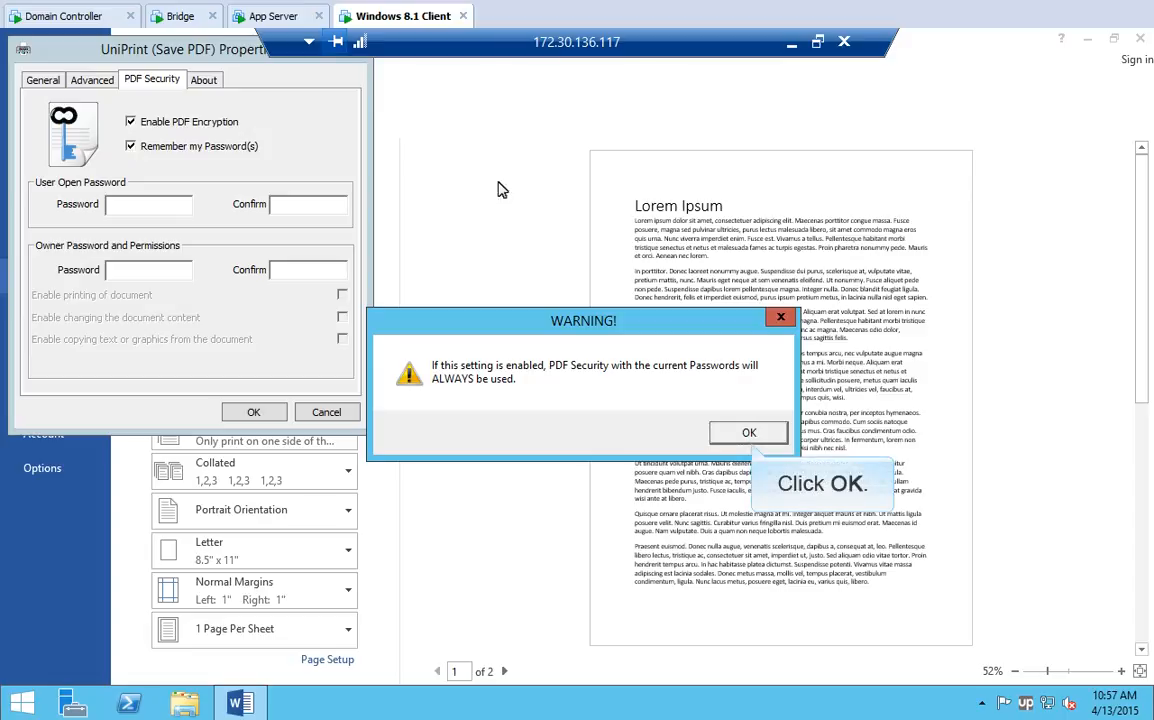
pyautogui.click(750, 434)
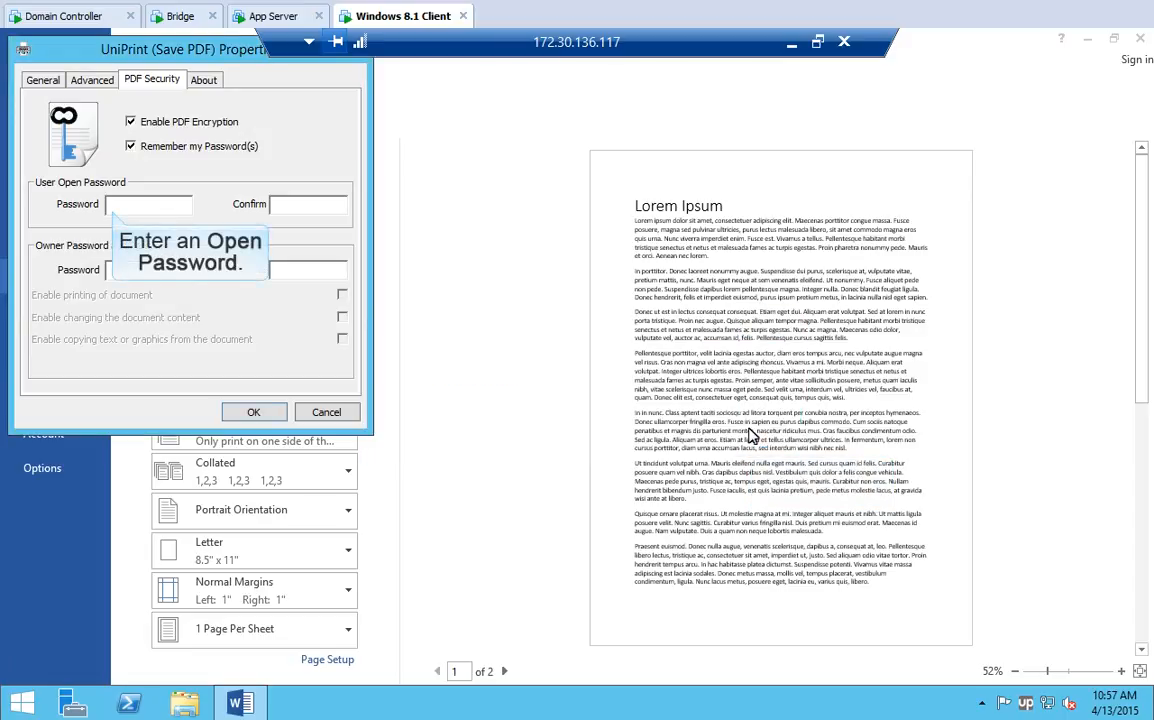
# - Enter and confirm the PDF open (user) password and the owner password
pyautogui.click(132, 206)
pyautogui.write('test')
pyautogui.click(276, 204)
pyautogui.write('test')
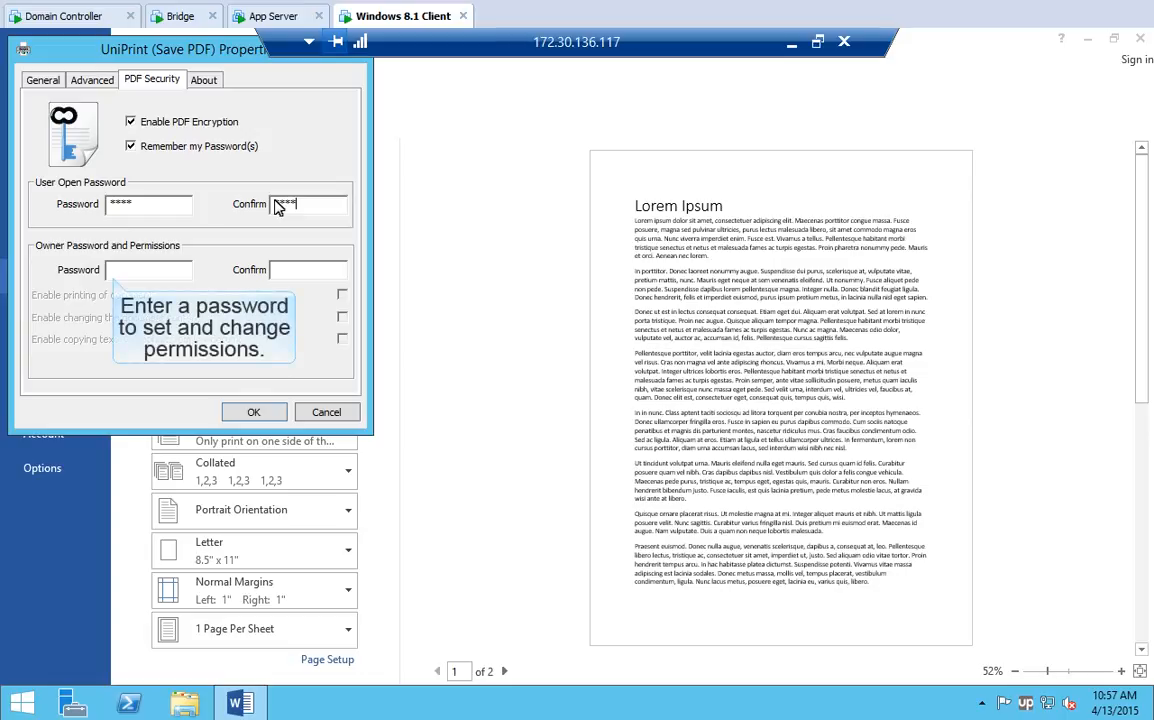
pyautogui.click(110, 268)
pyautogui.write('owner')
pyautogui.click(276, 270)
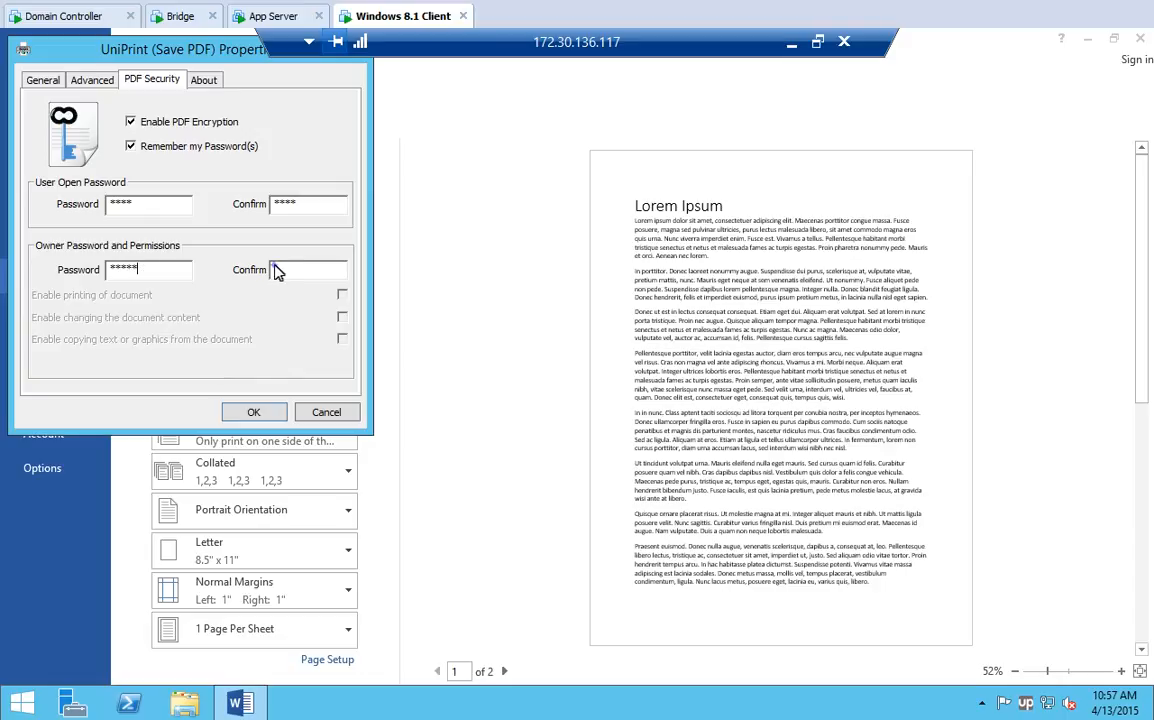
pyautogui.write('owner')
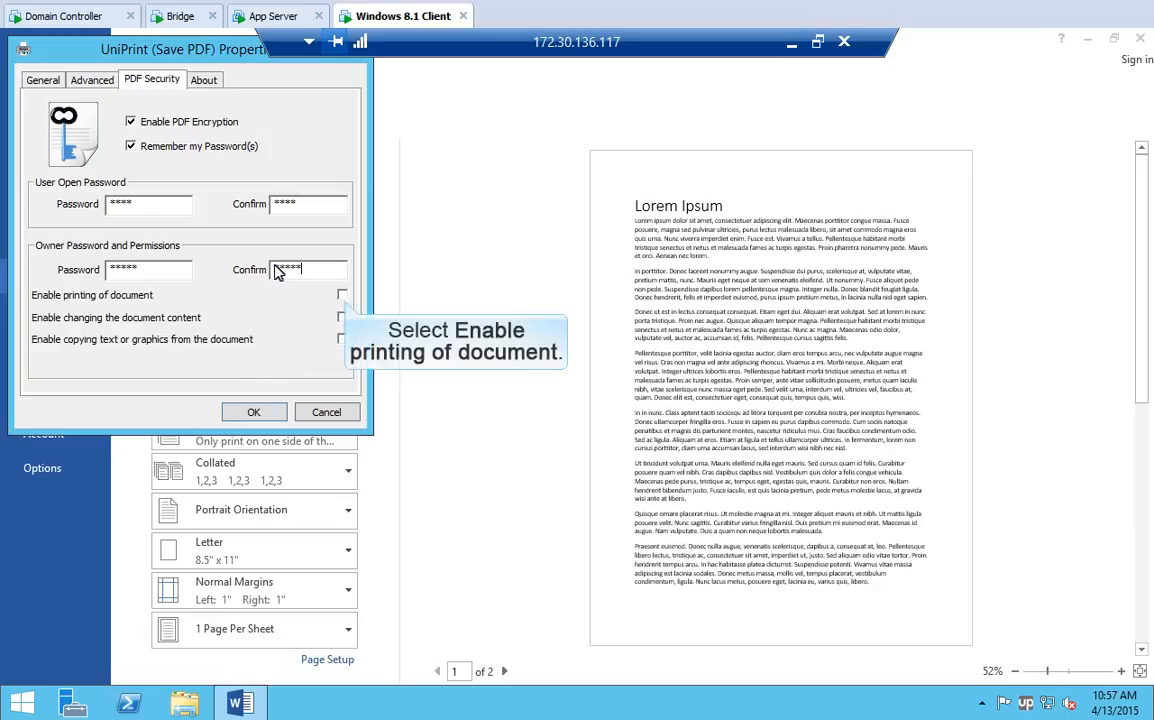
# - Permit printing of the protected PDF, apply the security settings, and print
pyautogui.click(342, 295)
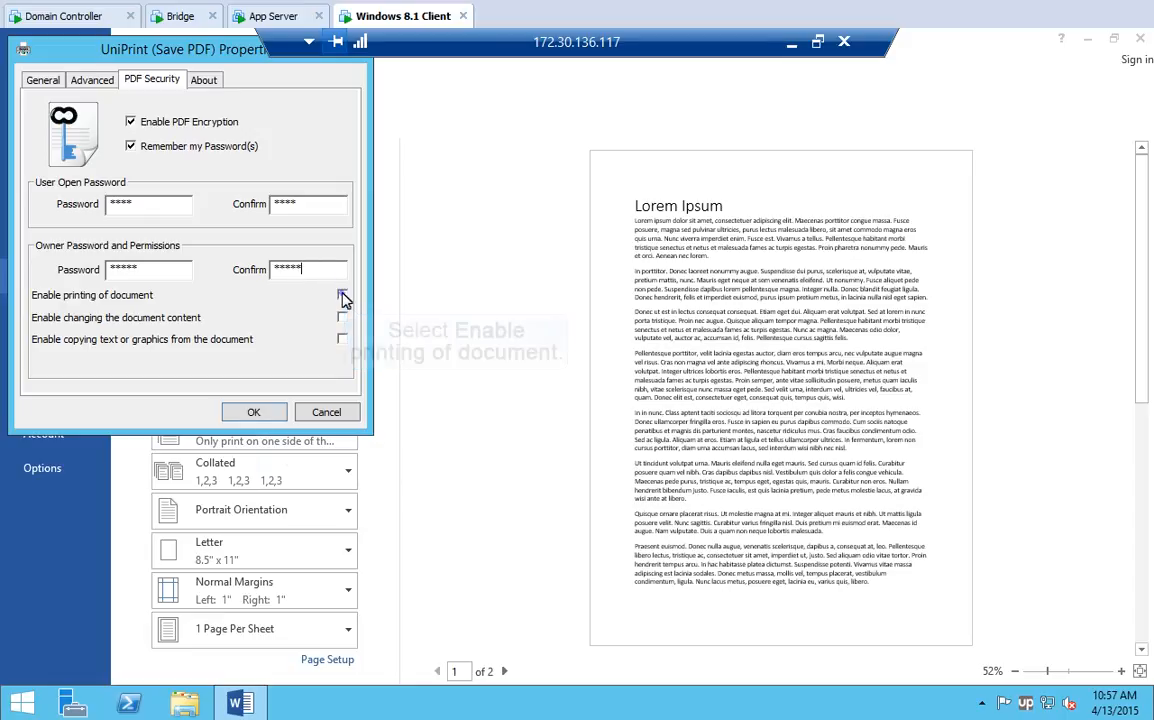
pyautogui.click(254, 411)
pyautogui.click(167, 145)
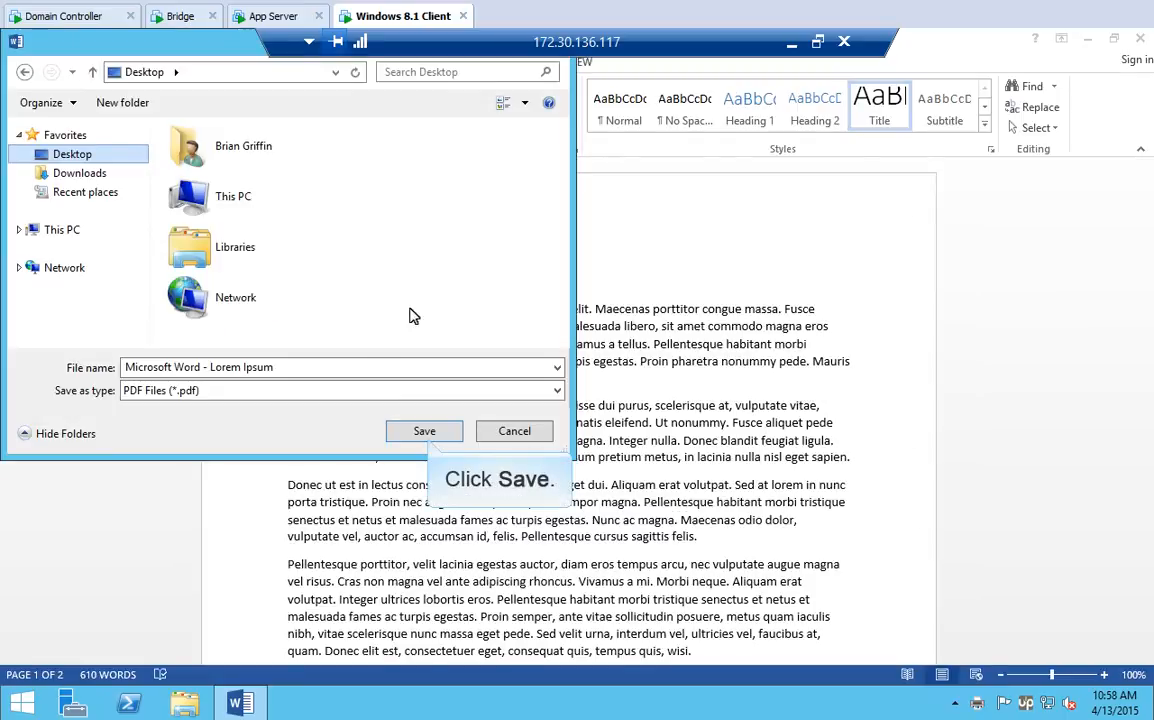
# - Save the PDF as 'Microsoft Word - Lorem Ipsum' on the Desktop and minimize Word
pyautogui.click(425, 431)
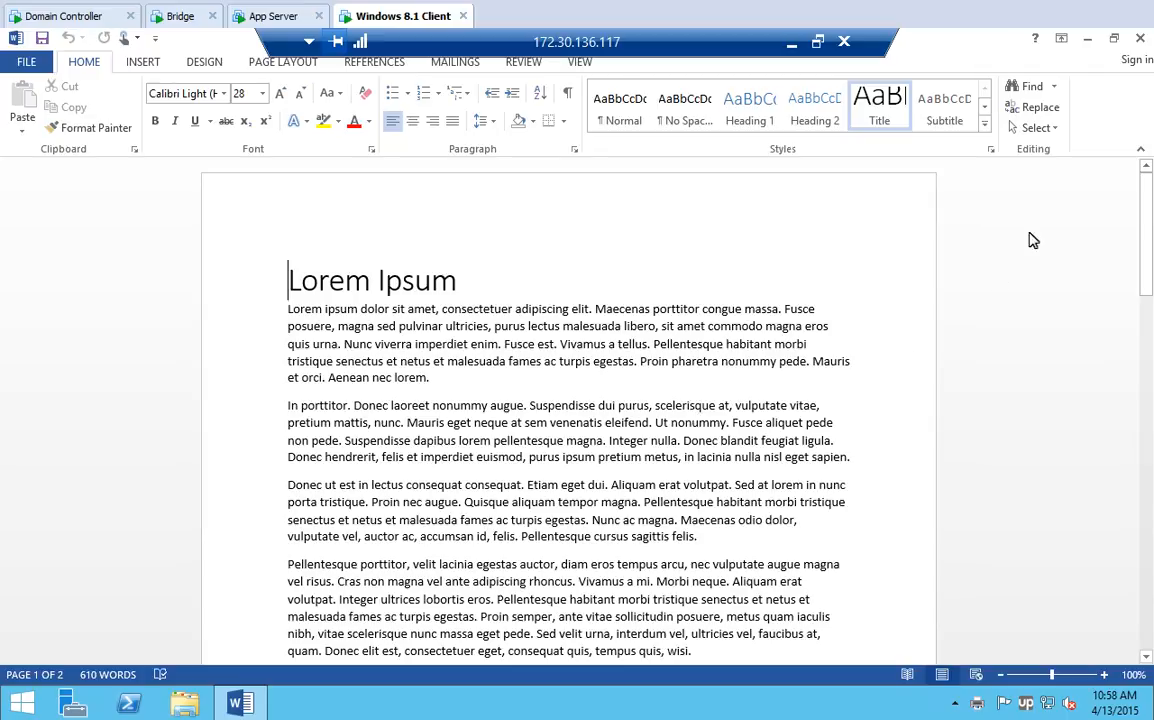
pyautogui.click(1090, 44)
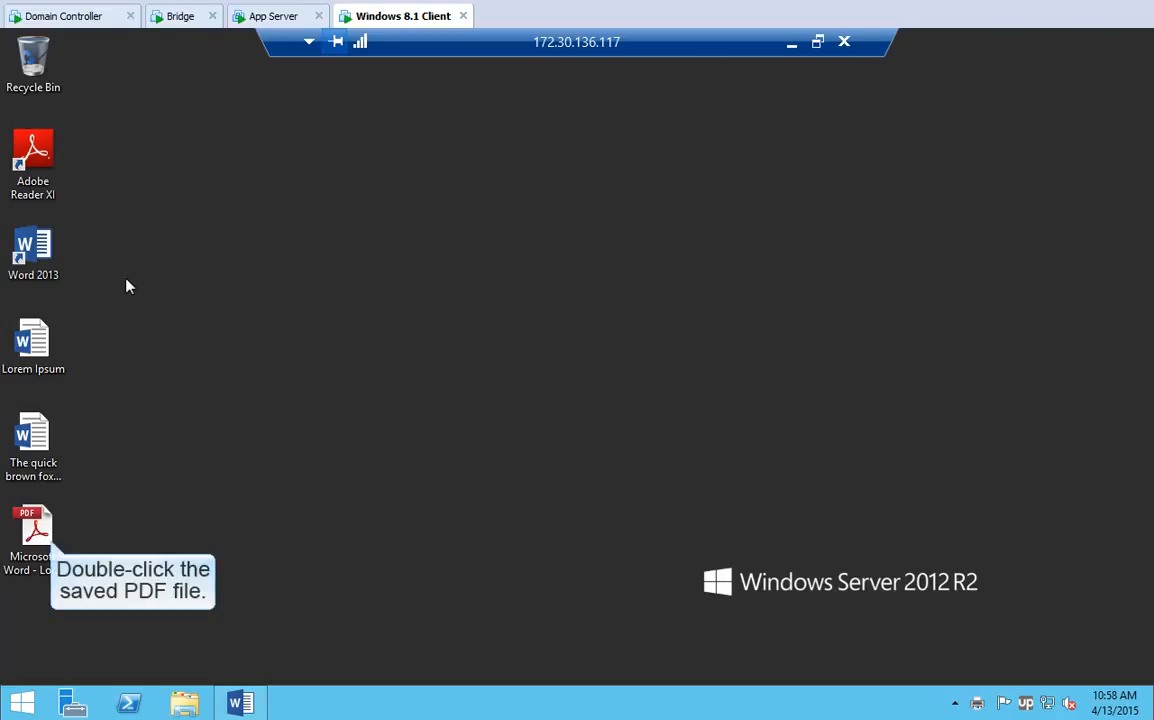
# - Open 'Microsoft Word - Lorem Ipsum.pdf' in Adobe Reader, entering its open password
pyautogui.doubleClick(36, 528)
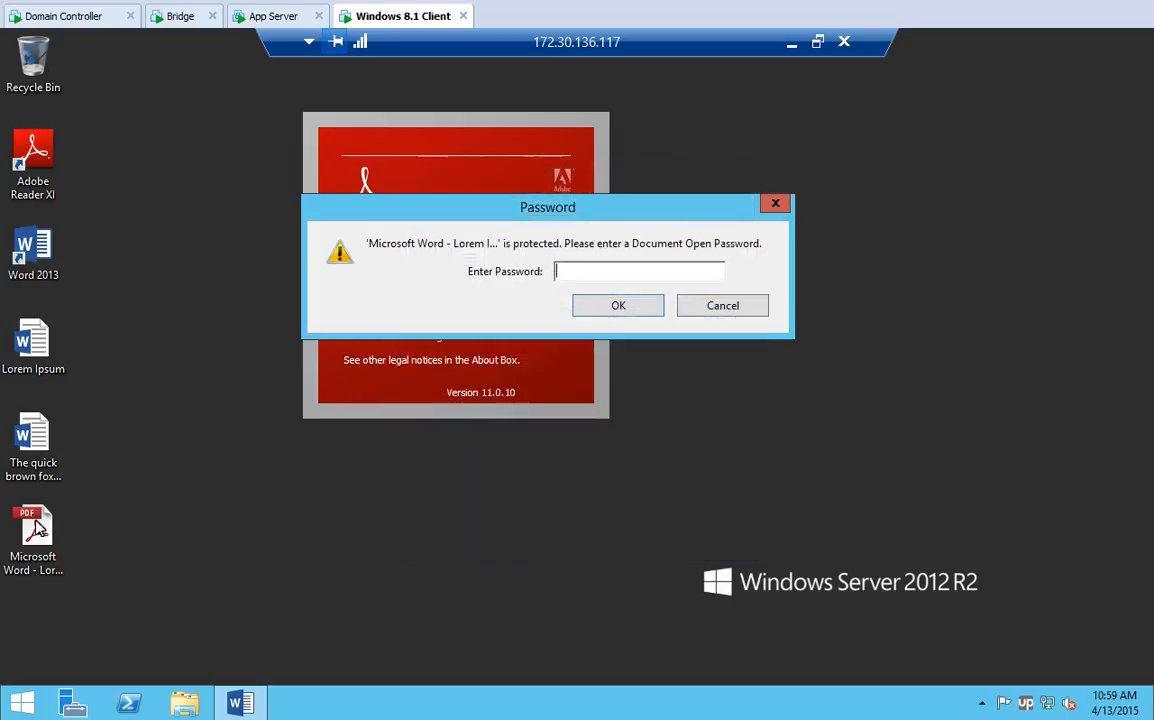
pyautogui.write('****')
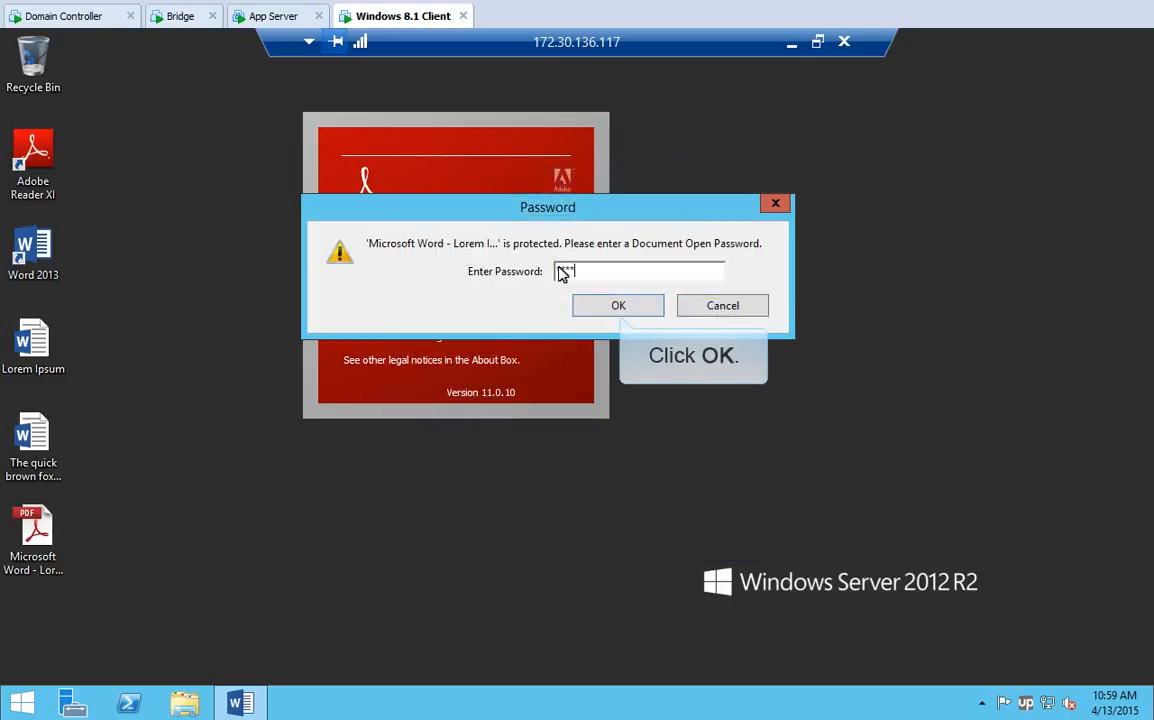
pyautogui.click(616, 305)
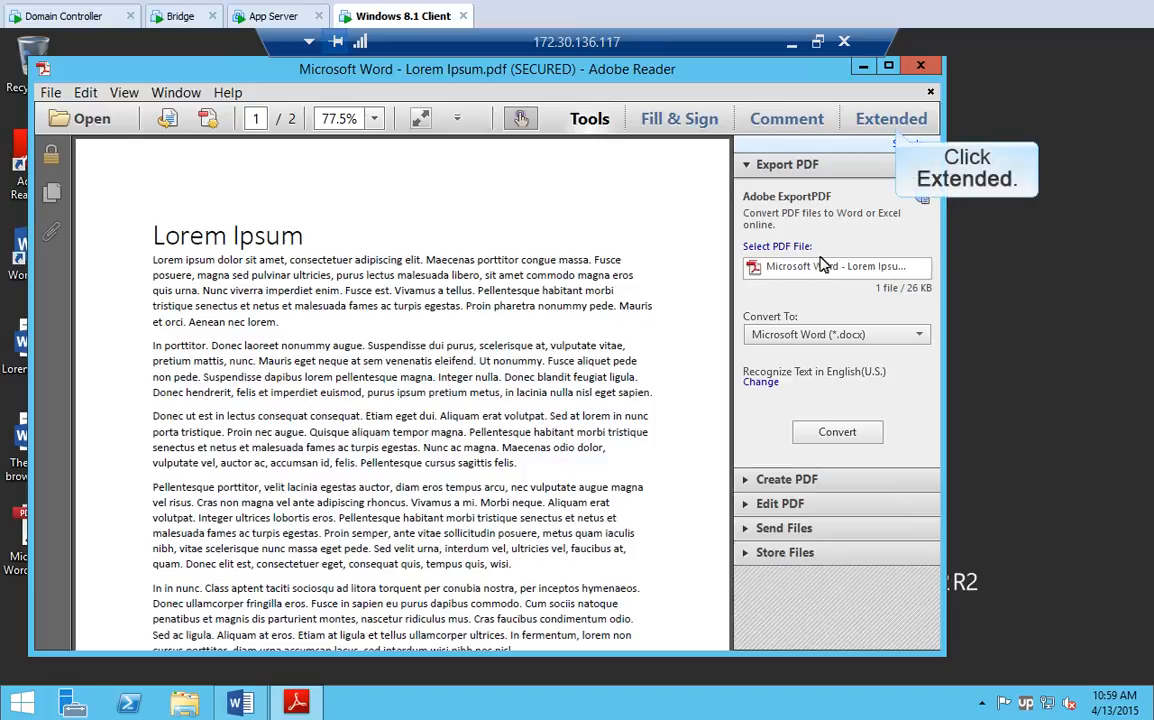
# - Check the UniPrint extension's Print to UniPrint option in Adobe Reader, then close Reader
pyautogui.click(893, 119)
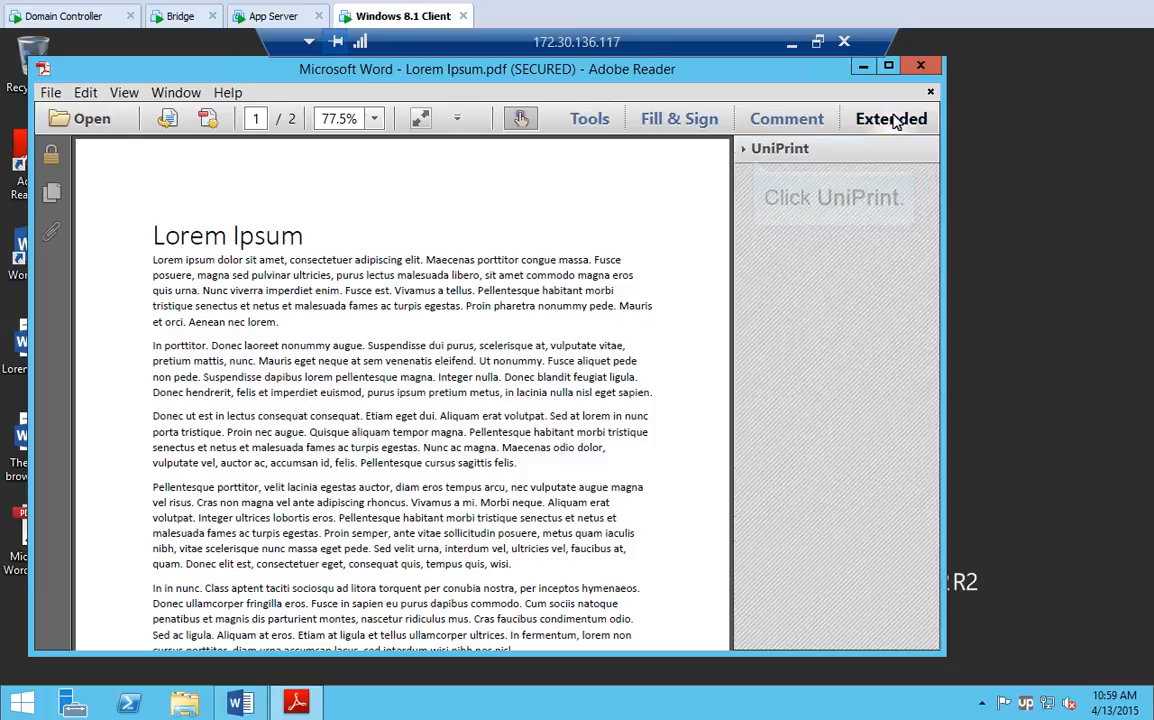
pyautogui.click(754, 148)
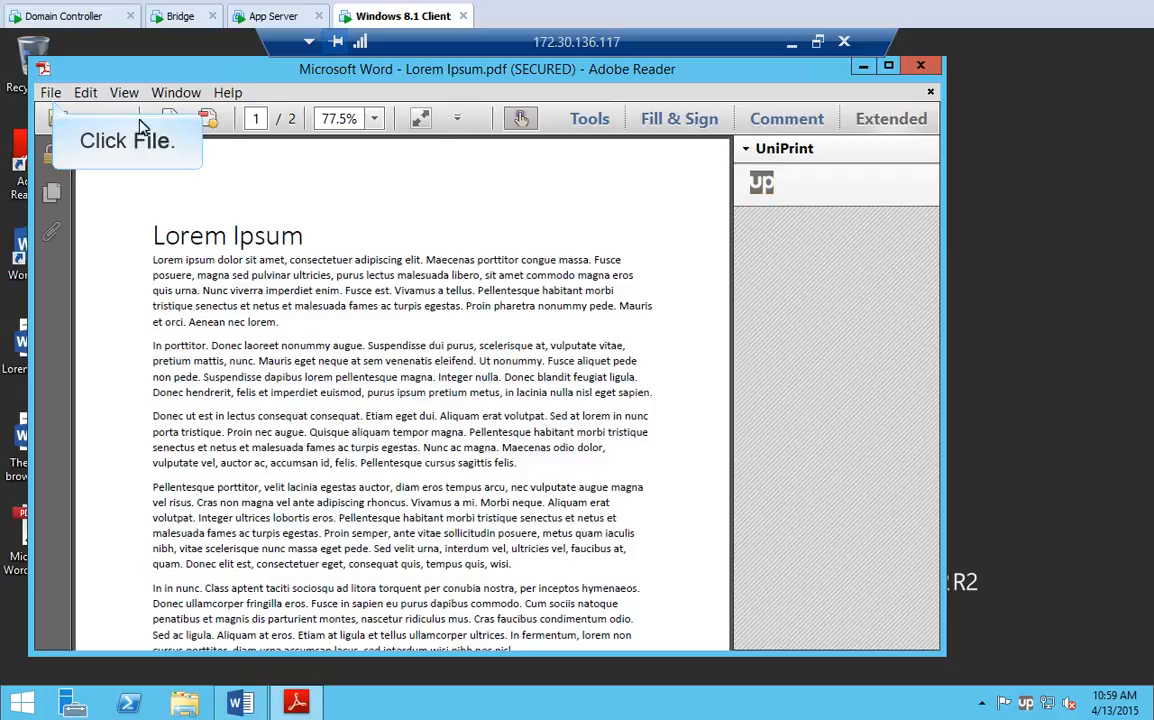
pyautogui.click(50, 92)
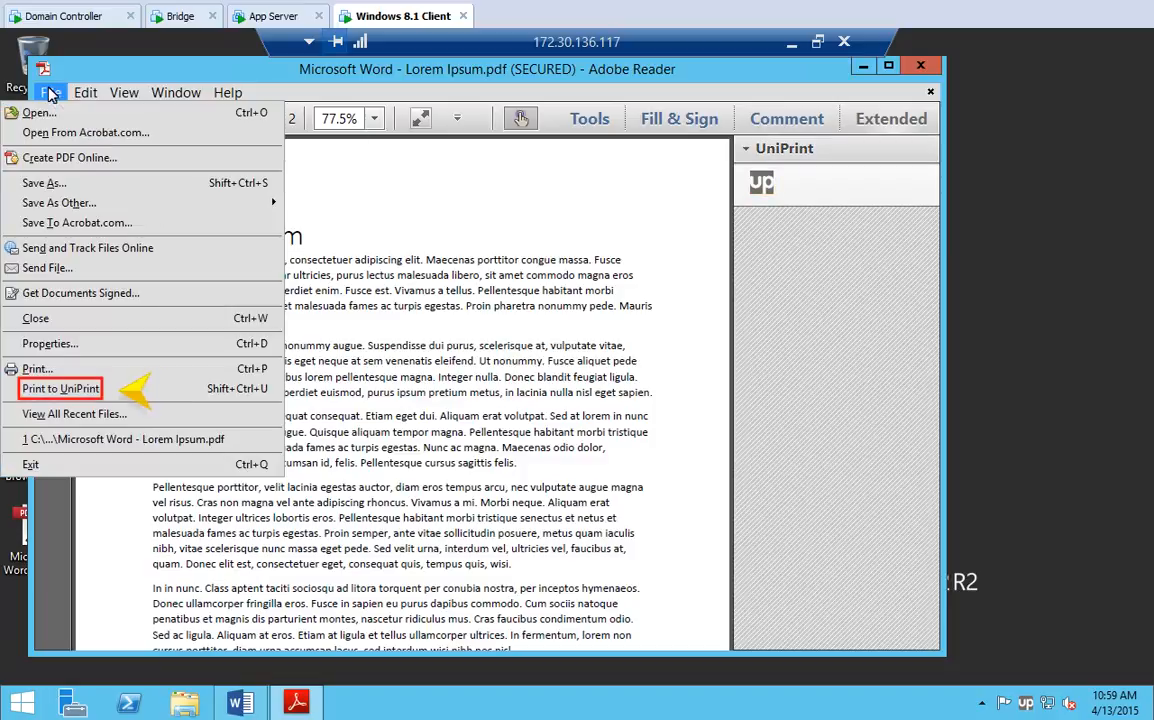
pyautogui.click(45, 389)
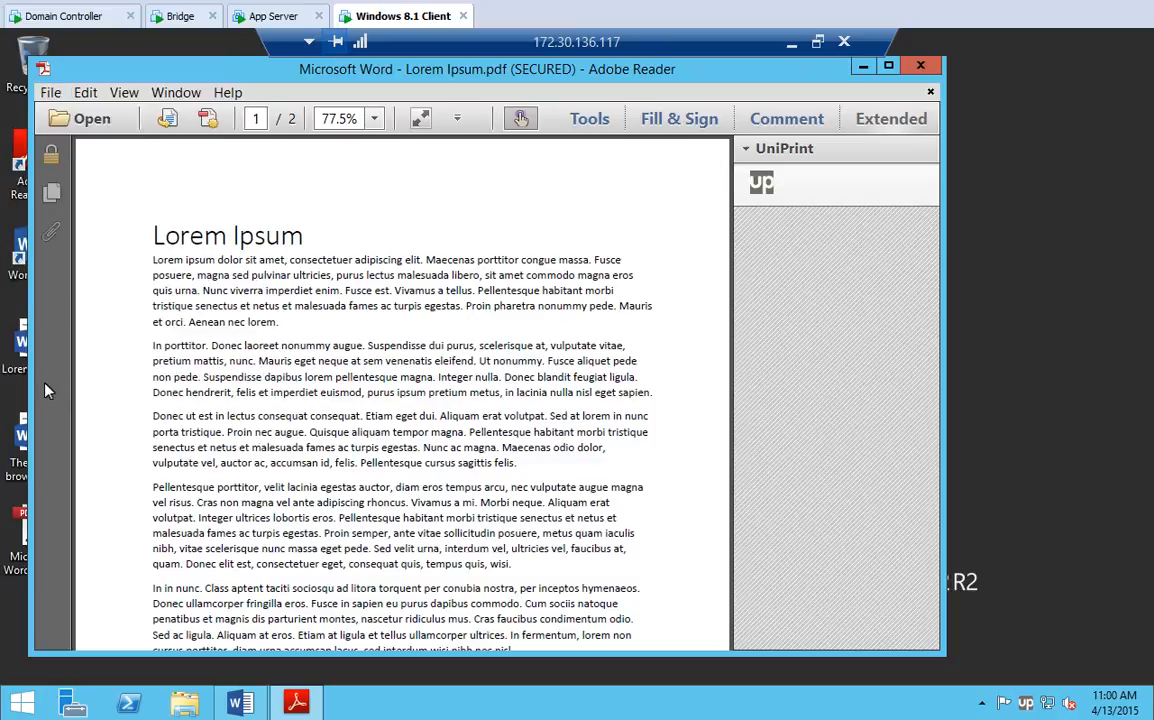
pyautogui.click(921, 66)
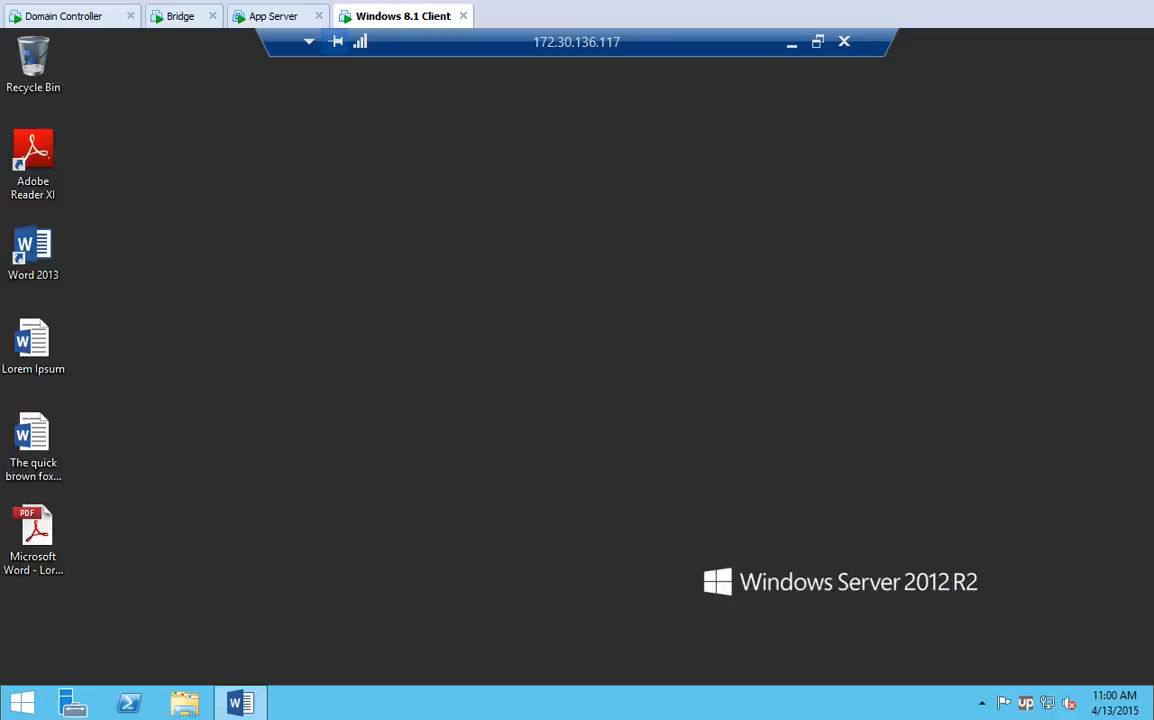